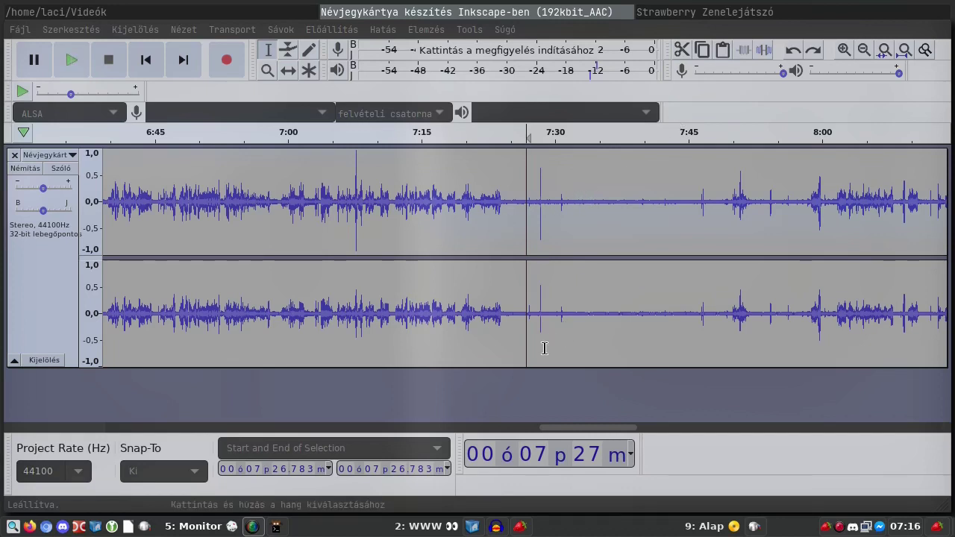
# Capture the waveform region from about 7:15 to 8:35 as a floating screenshot and park it aside for comparison.
pyautogui.click(521, 287)
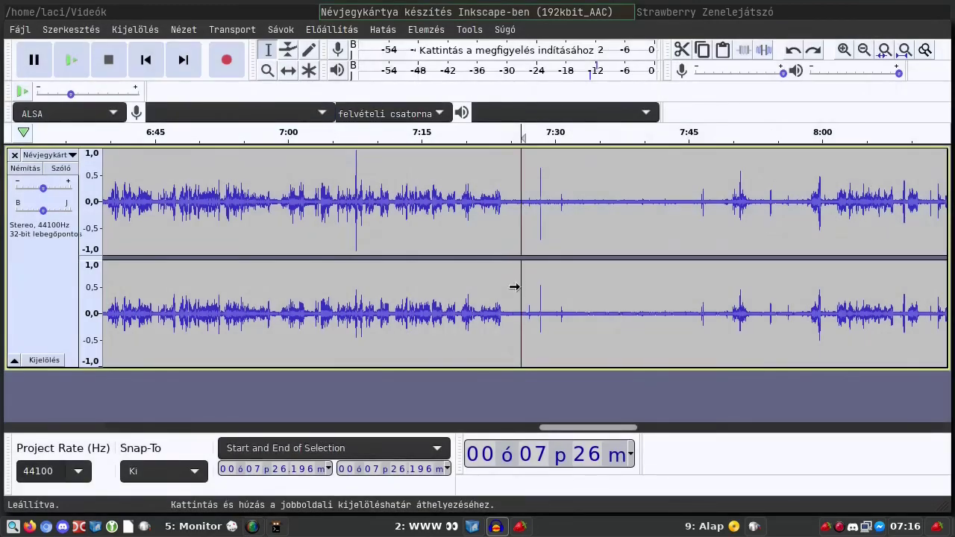
pyautogui.hotkey('ctrl', 'f')
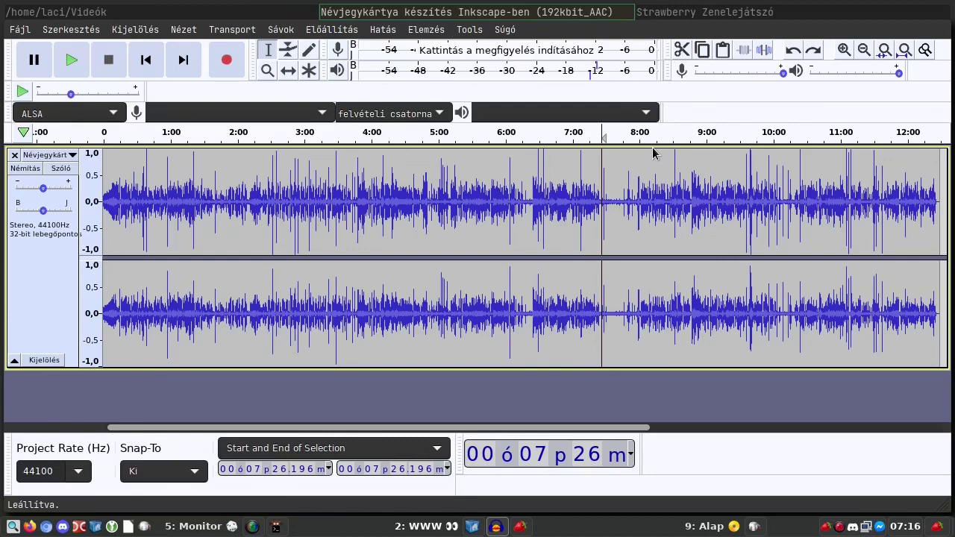
pyautogui.scroll(3, 645, 253)
pyautogui.scroll(-2, 644, 253)
pyautogui.scroll(1, 649, 253)
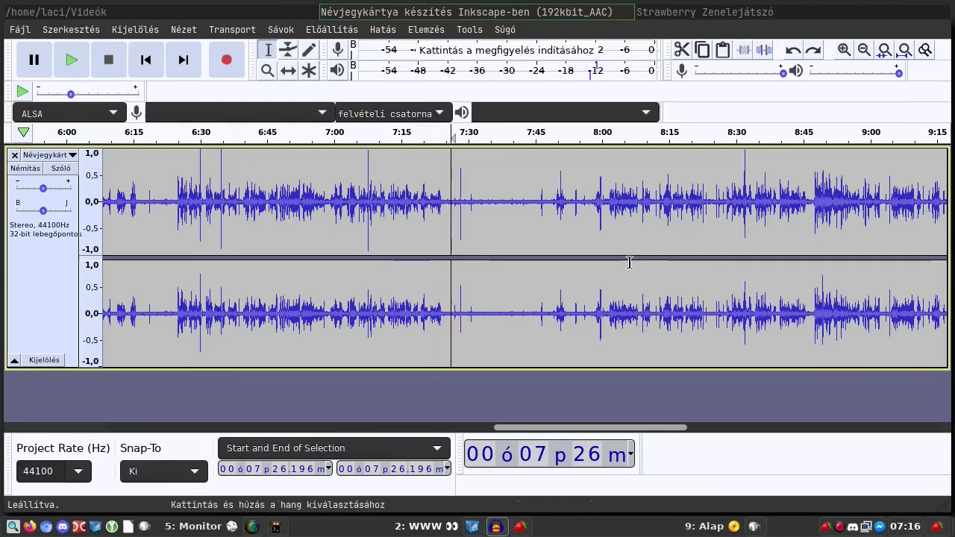
pyautogui.hotkey('ctrl', 'a')
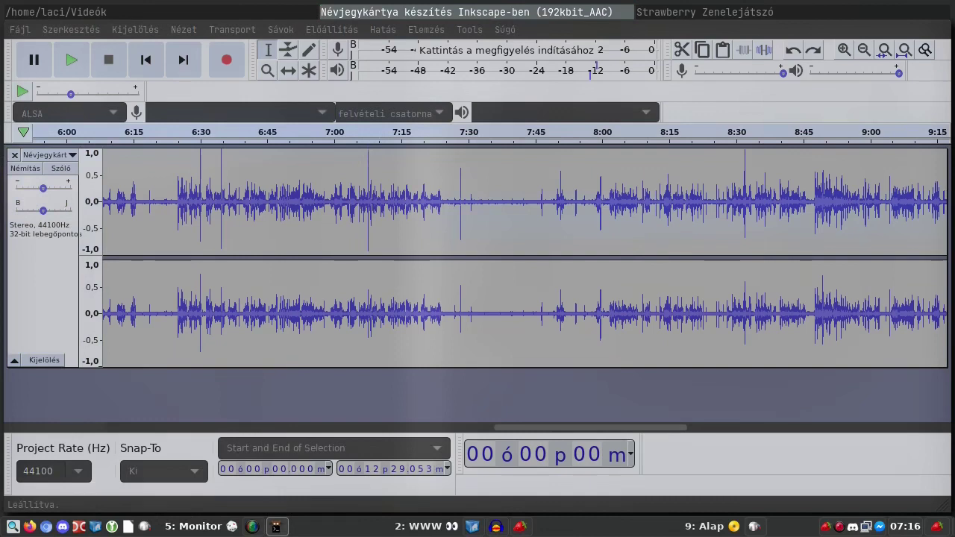
pyautogui.moveTo(403, 159); pyautogui.dragTo(753, 348)
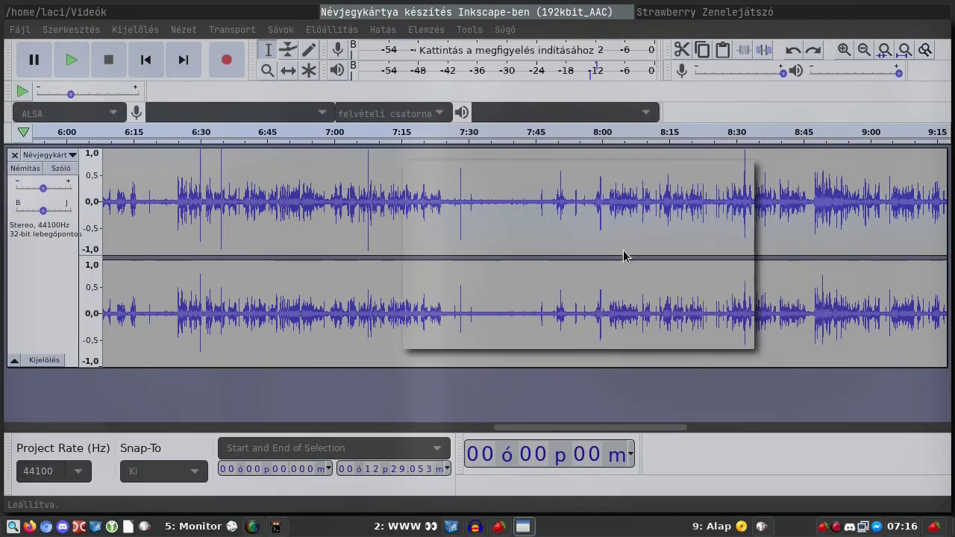
pyautogui.moveTo(614, 250); pyautogui.dragTo(259, 104)
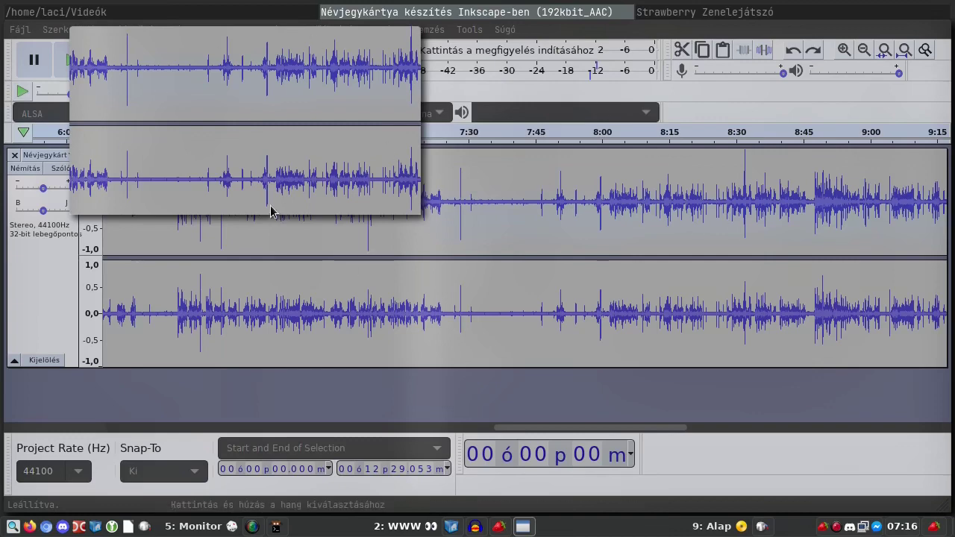
# Apply the Limiter to the whole track as Soft Limit at -8.10 dB with 10 ms hold and no make-up gain.
pyautogui.click(577, 238)
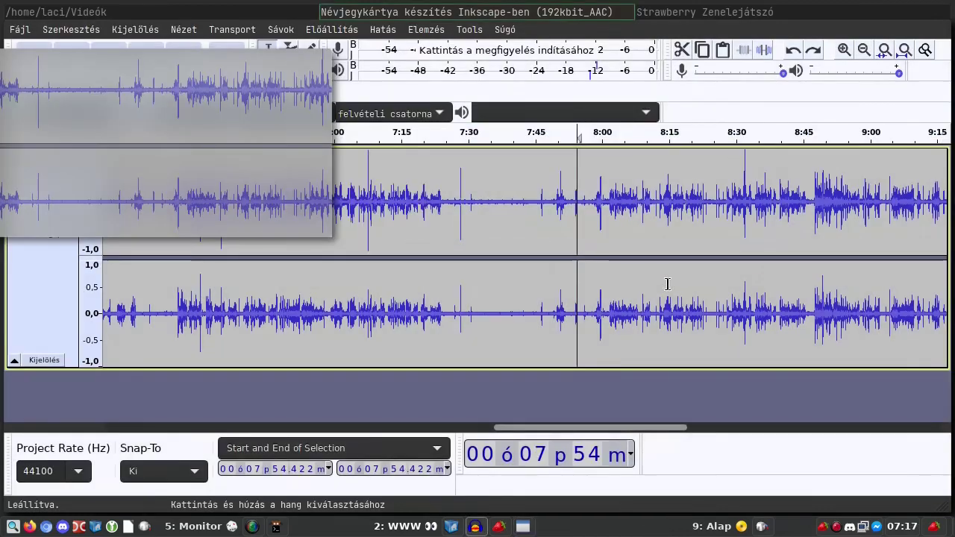
pyautogui.hotkey('ctrl', 'a')
pyautogui.click(383, 29)
pyautogui.click(443, 218)
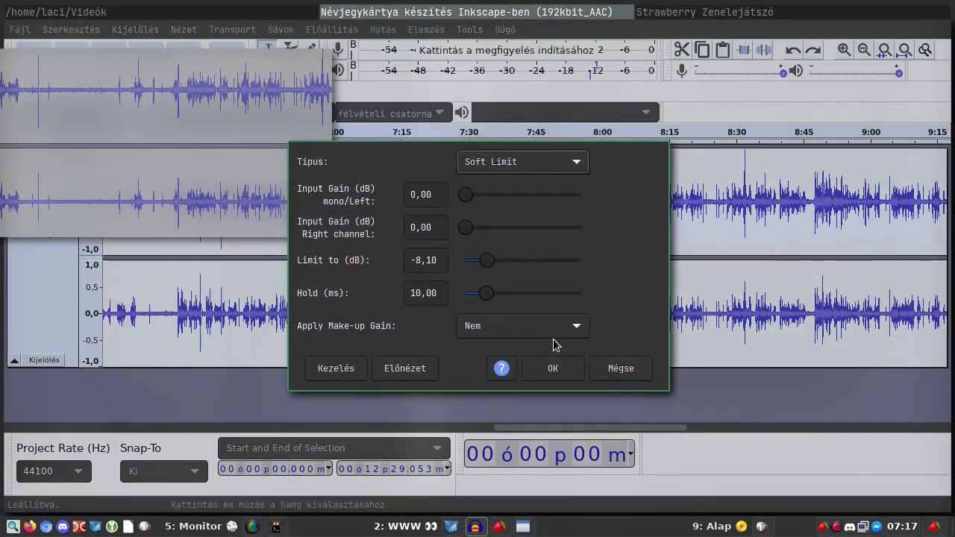
pyautogui.click(563, 369)
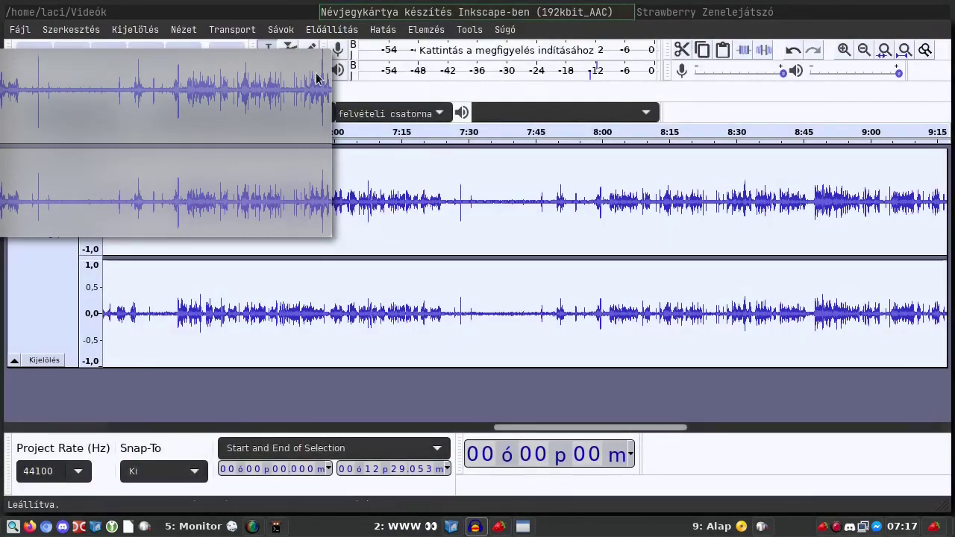
# Normalize the whole limited track and compare its waveform with the floating screenshot.
pyautogui.click(382, 30)
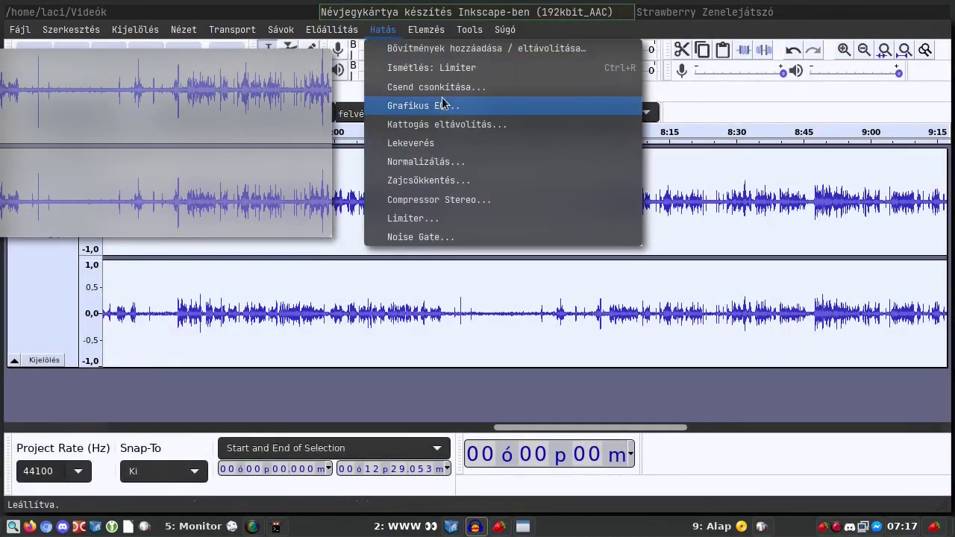
pyautogui.click(457, 162)
pyautogui.click(566, 304)
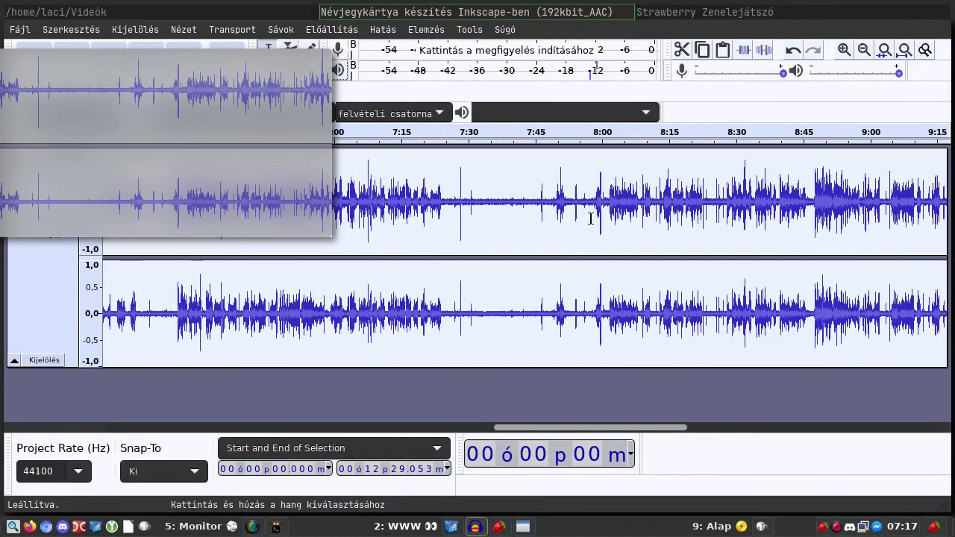
pyautogui.click(201, 172)
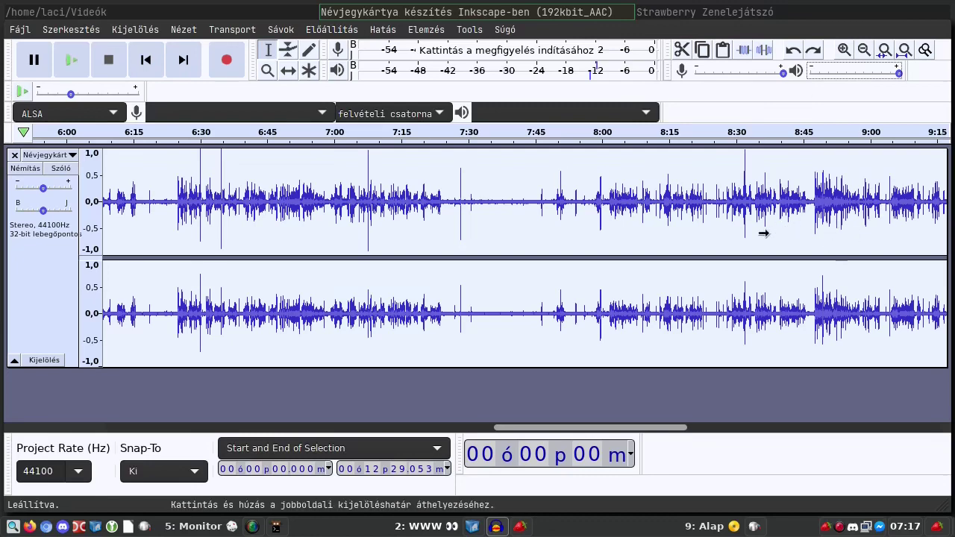
# Examine the waveform between about 7:55 and 8:45 for a pause containing only background noise.
pyautogui.scroll(1, 755, 234)
pyautogui.scroll(1, 755, 234)
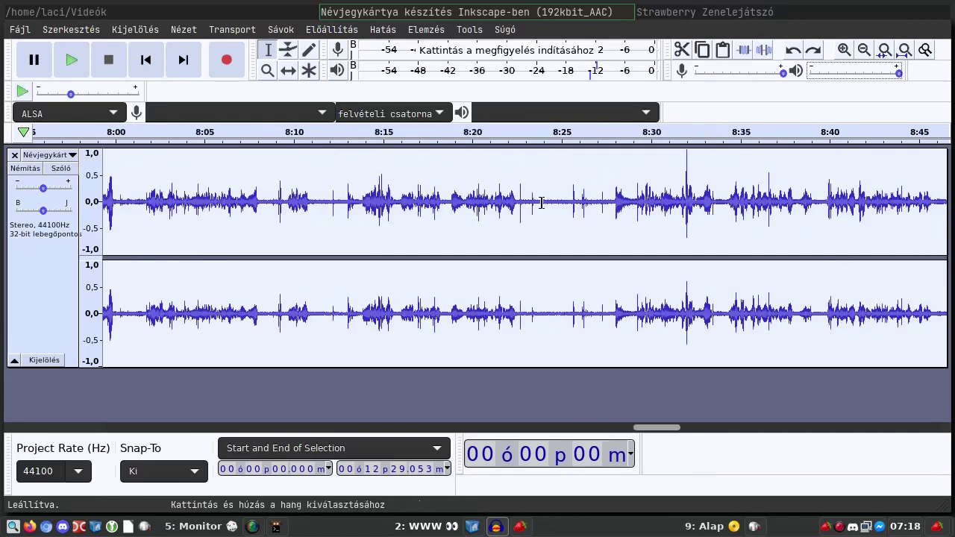
pyautogui.scroll(2, 305, 228)
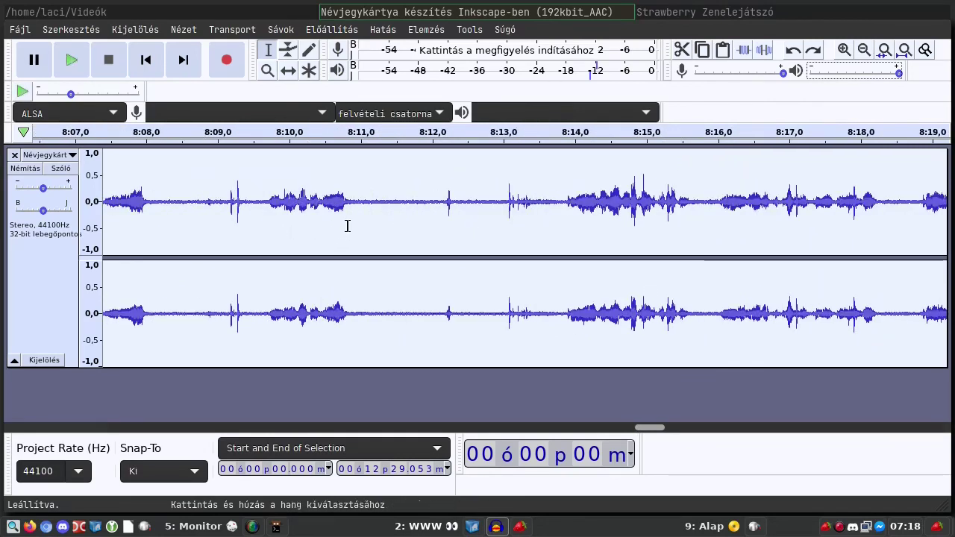
pyautogui.scroll(-2, 343, 226)
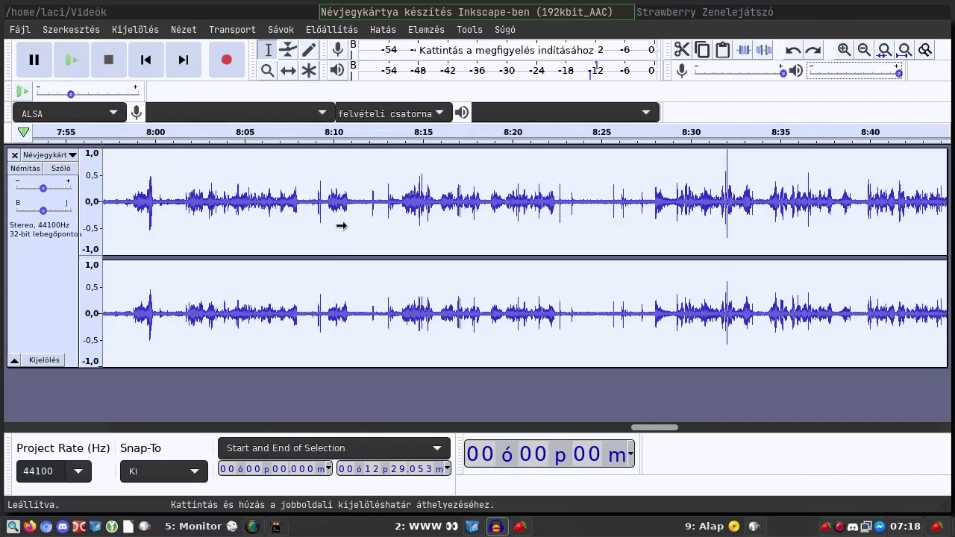
pyautogui.moveTo(310, 223); pyautogui.dragTo(369, 230)
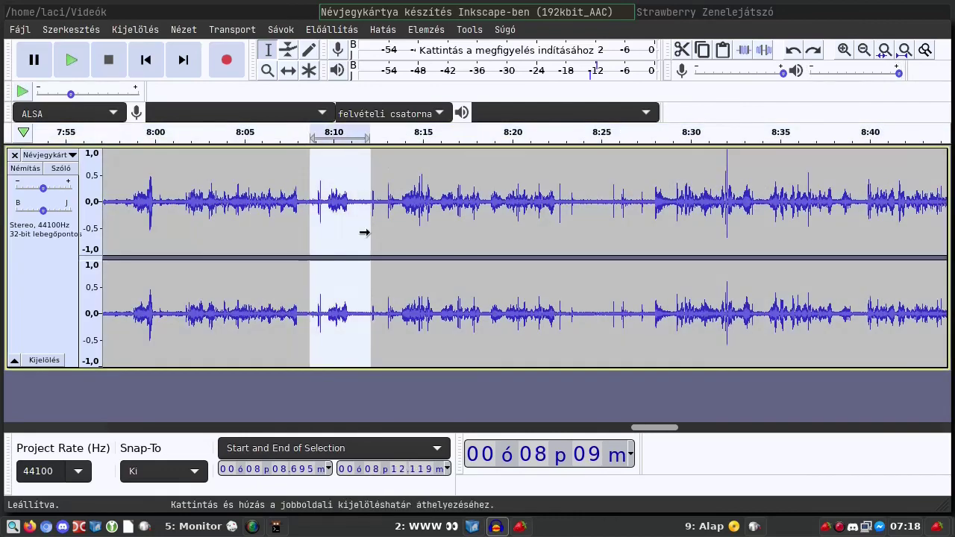
pyautogui.click(270, 306)
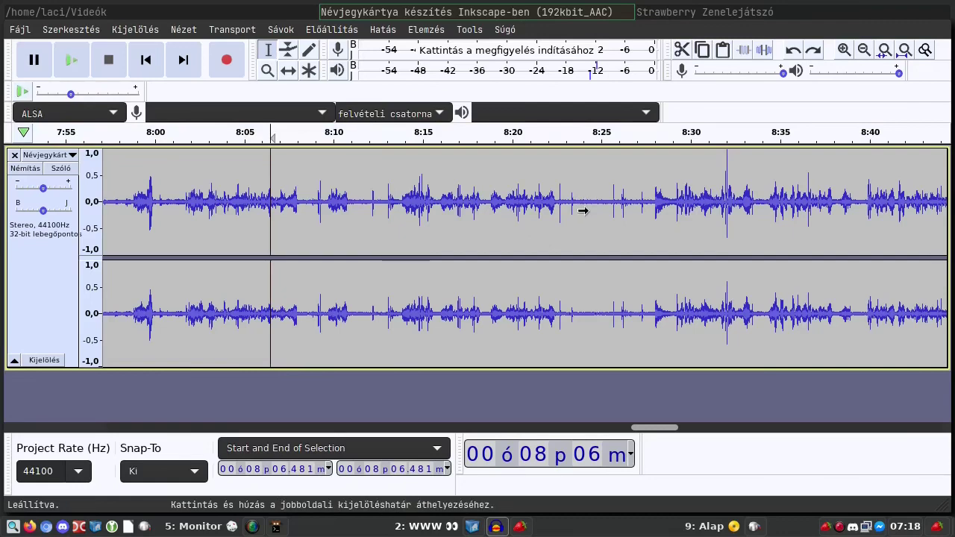
# Create a noise profile in Noise Reduction from the silent passage between about 8:23.46 and 8:25.65.
pyautogui.keyDown('ctrl'); pyautogui.scroll(2, 582, 209); pyautogui.keyUp('ctrl')
pyautogui.moveTo(526, 203); pyautogui.dragTo(682, 207)
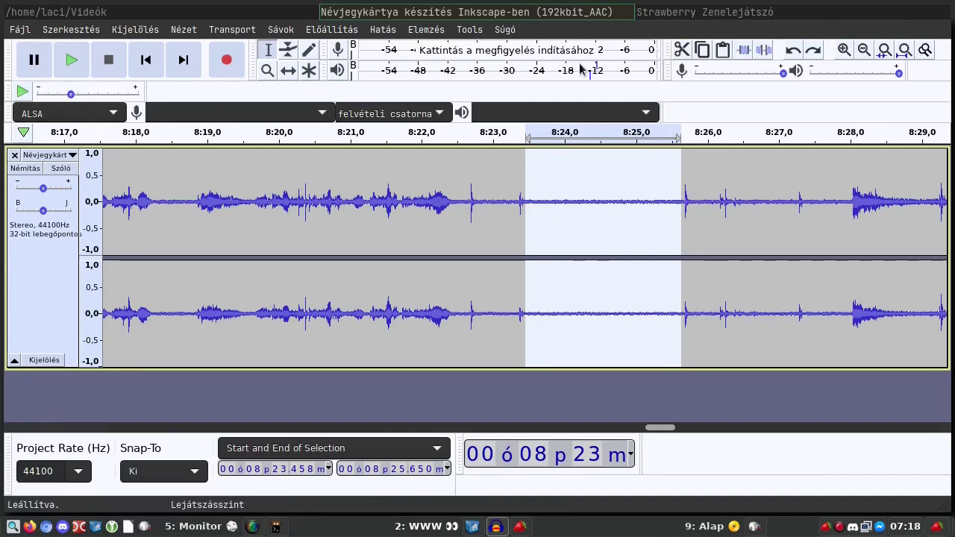
pyautogui.click(382, 33)
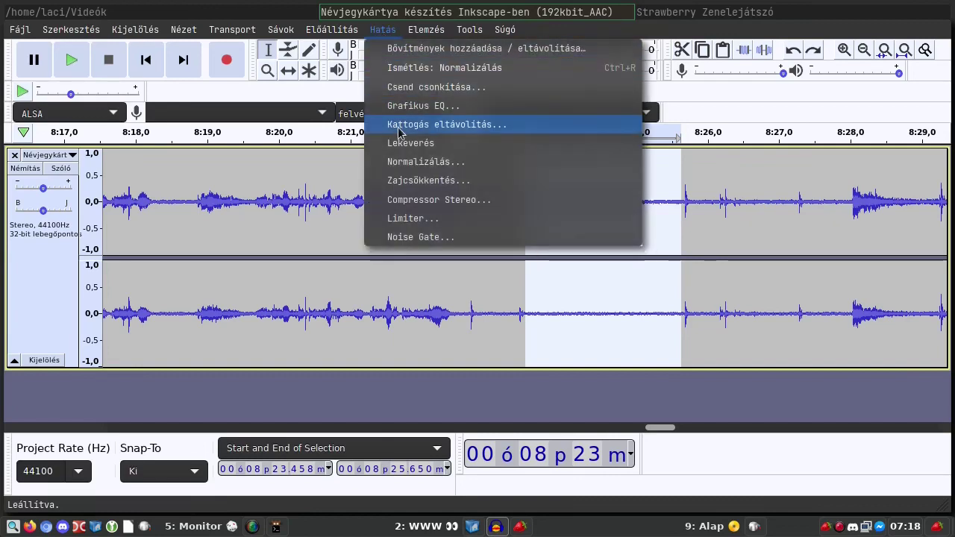
pyautogui.click(429, 182)
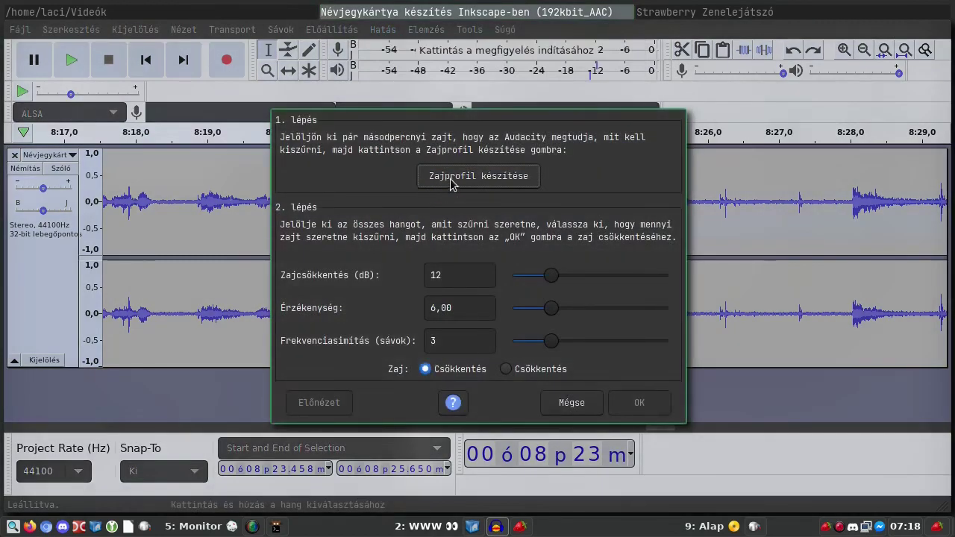
pyautogui.click(451, 179)
pyautogui.click(451, 182)
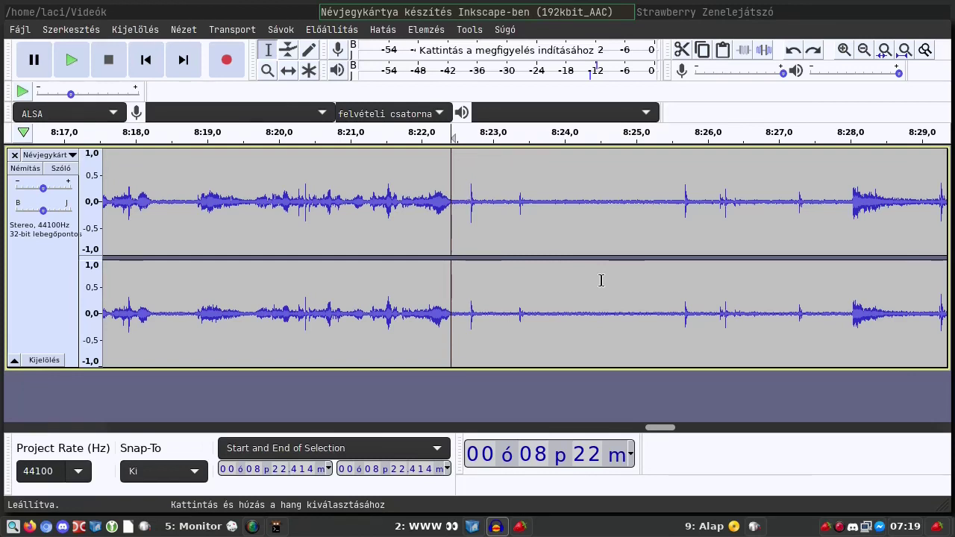
# Apply Noise Reduction to the whole track with 12 dB reduction, sensitivity 6.00 and 3 frequency smoothing bands.
pyautogui.click(553, 237)
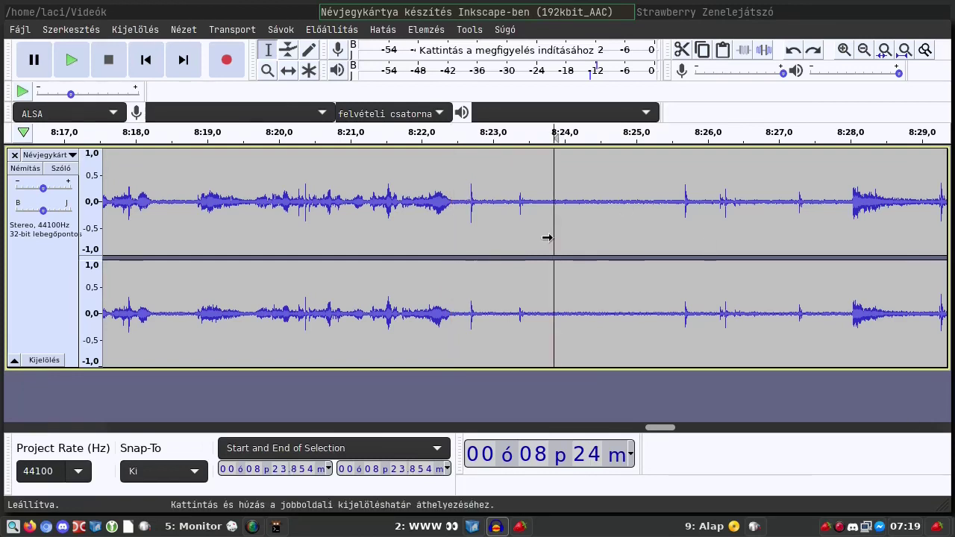
pyautogui.doubleClick(553, 238)
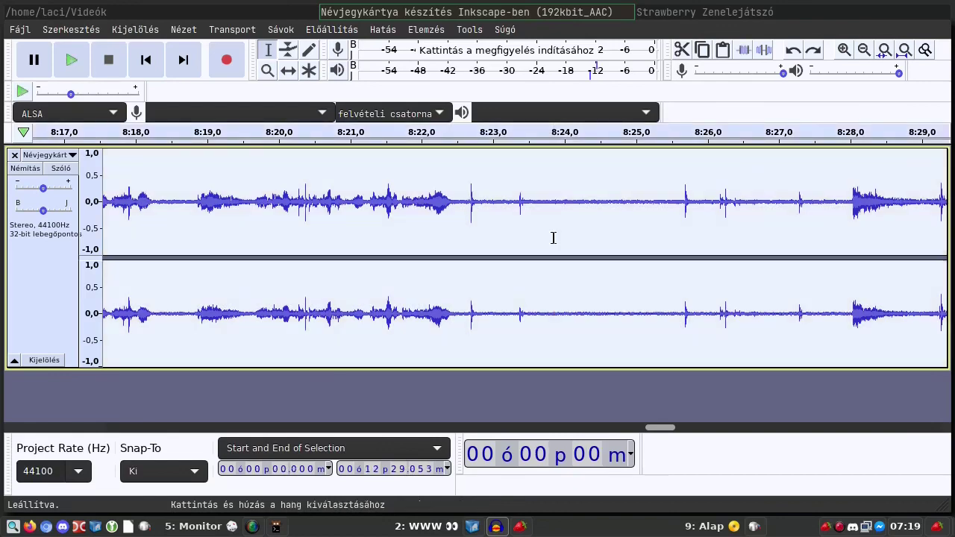
pyautogui.click(384, 30)
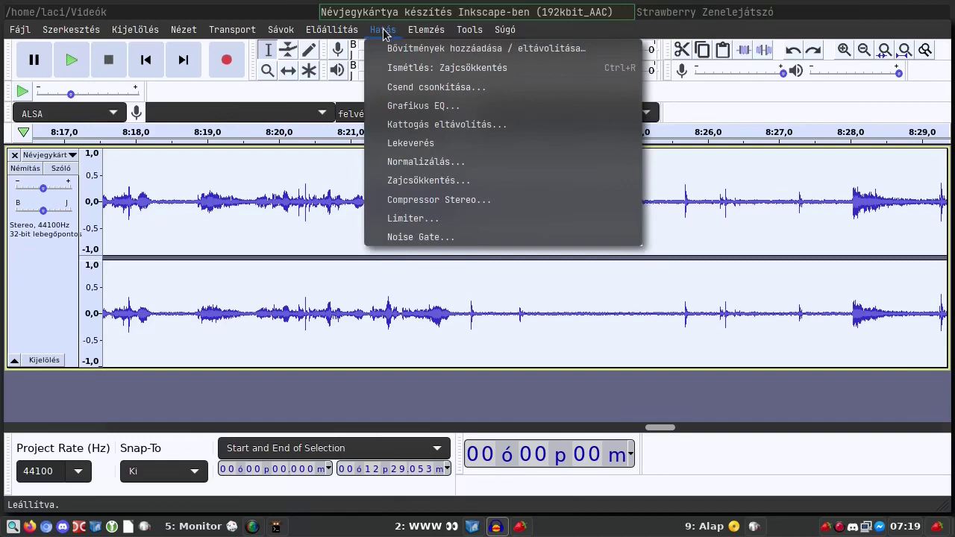
pyautogui.click(415, 182)
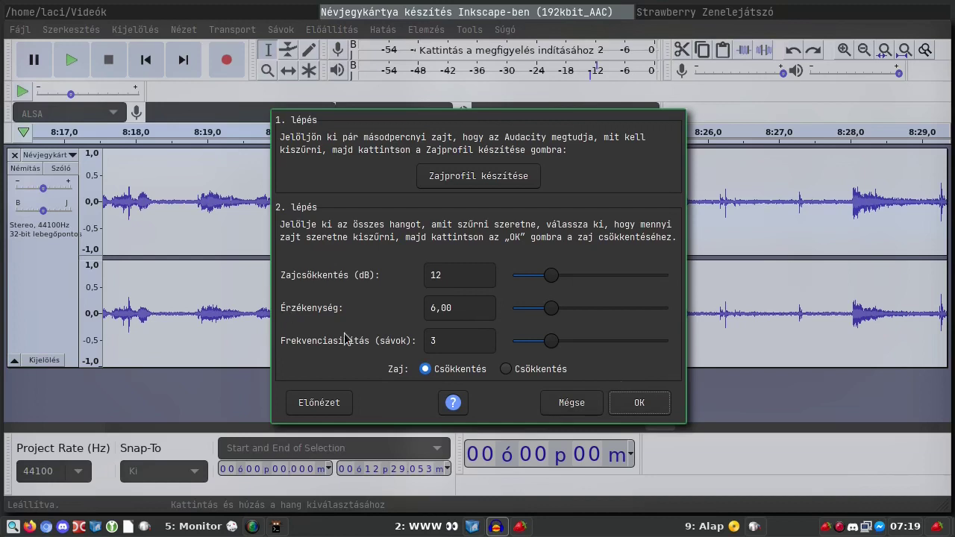
pyautogui.click(640, 403)
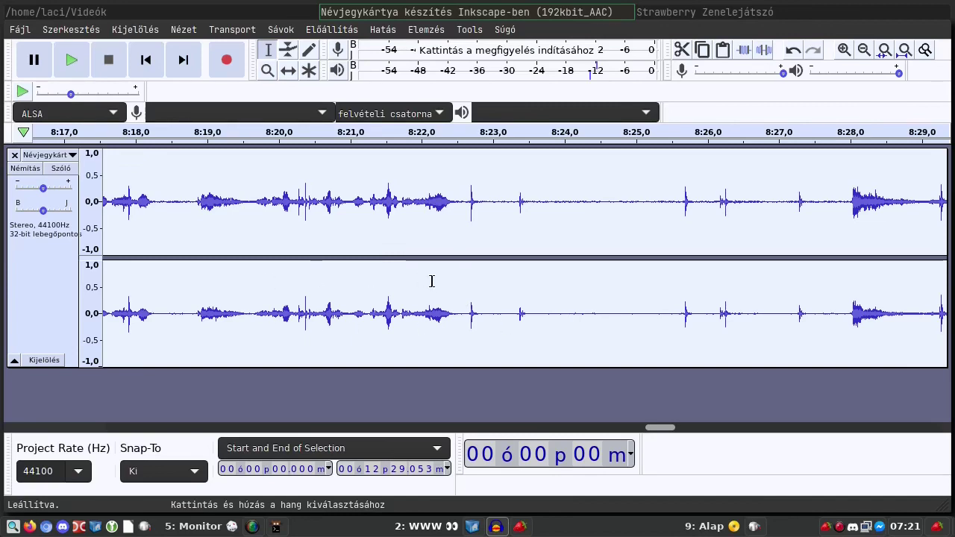
pyautogui.scroll(-2, 431, 279)
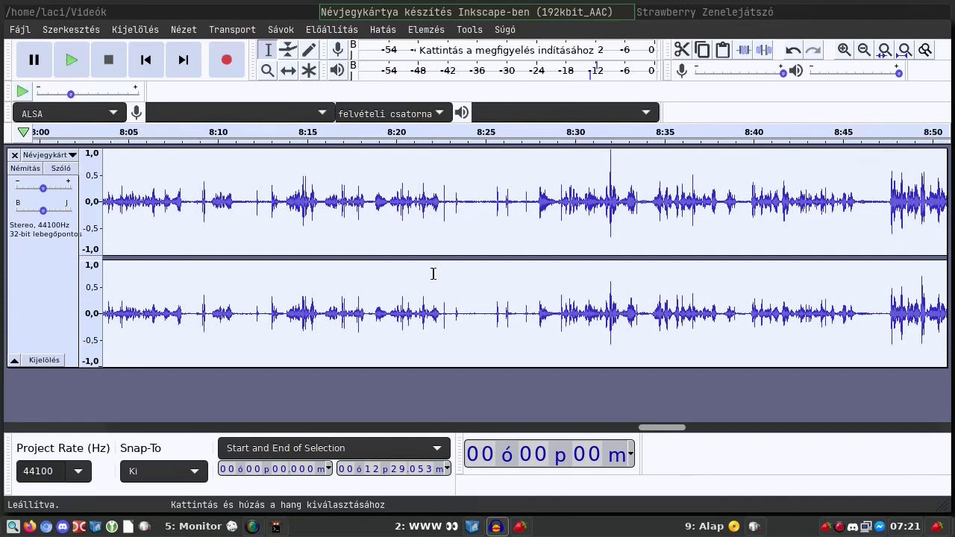